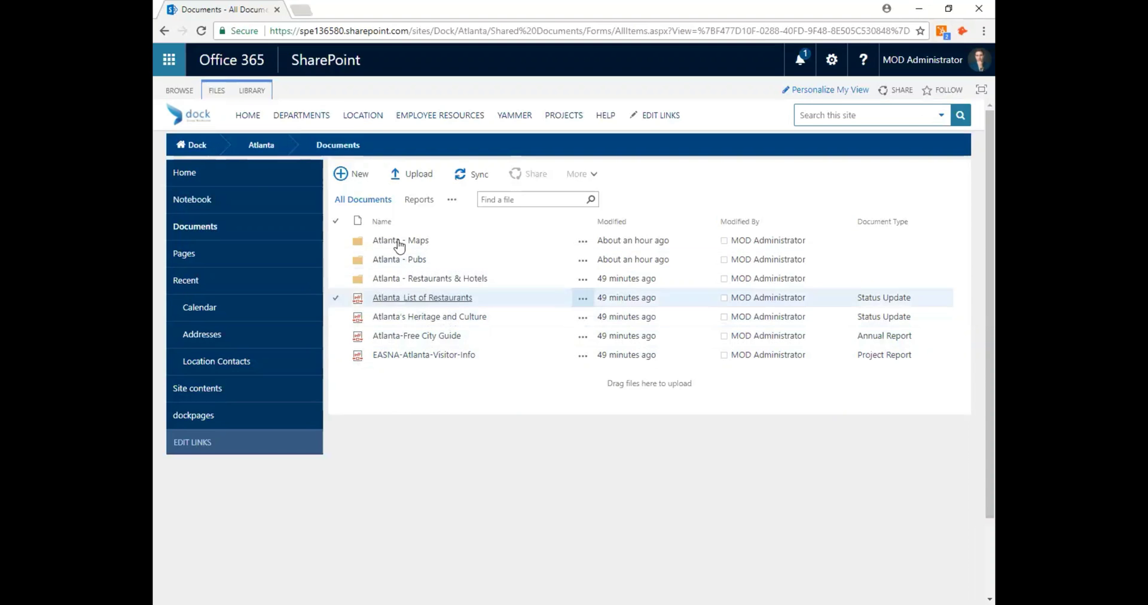
Show the FILES ribbon commands and select the Maps, Restaurants & Hotels and Pubs folders.
left_click(218, 91)
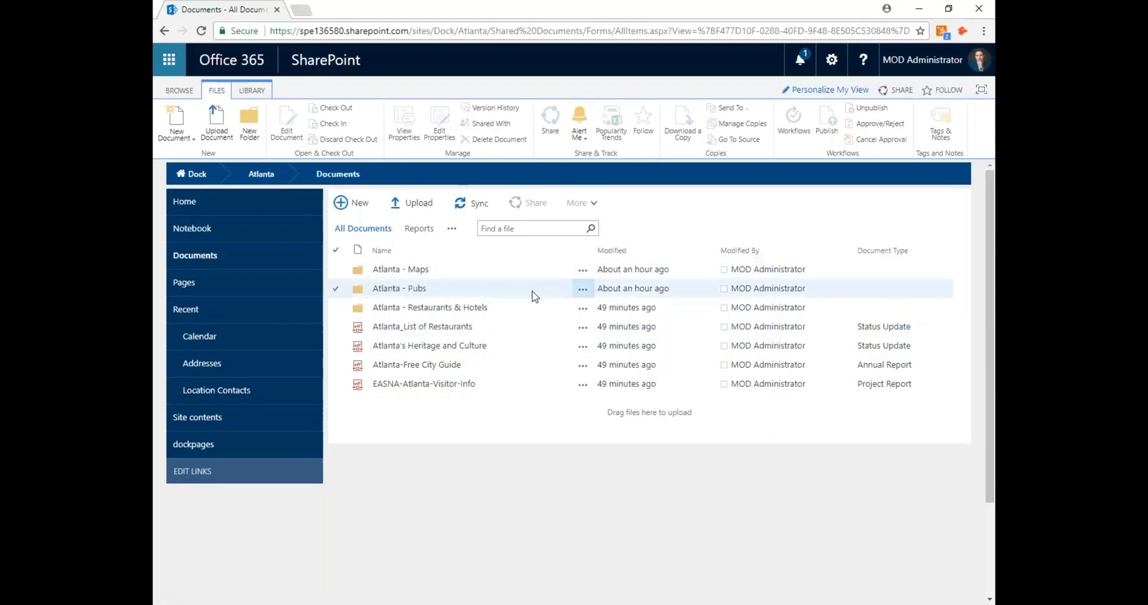
left_click(891, 271)
left_click(888, 308)
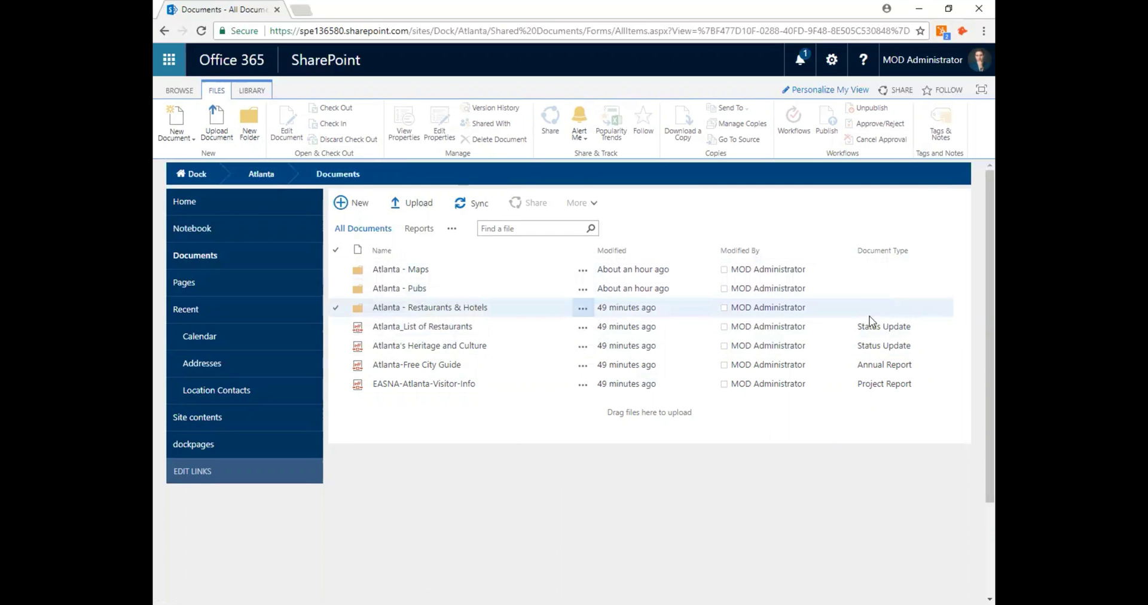
left_click(881, 291)
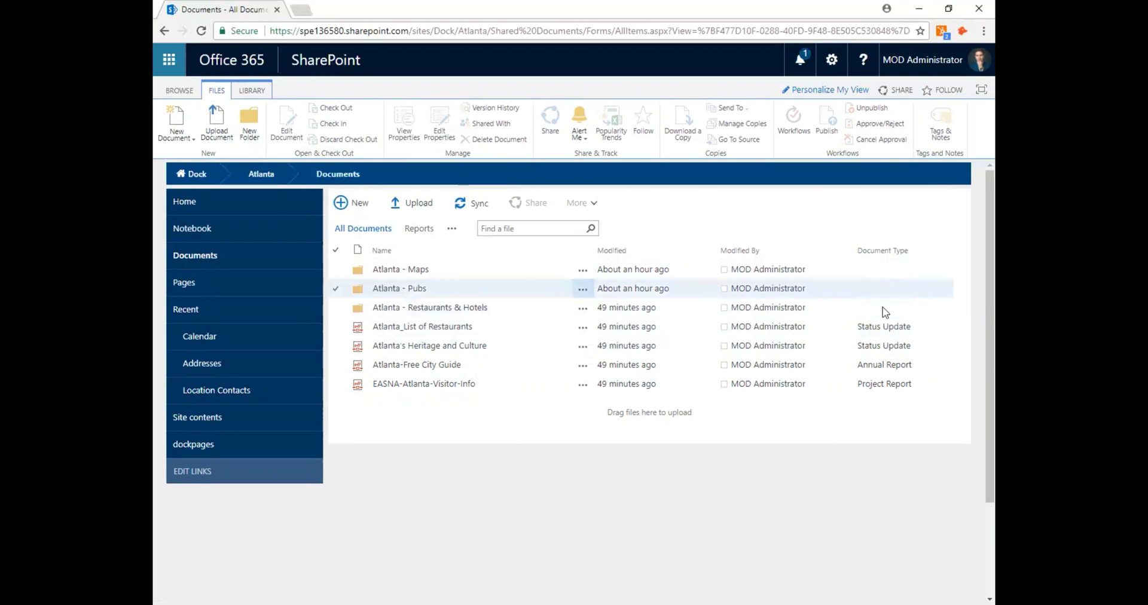
Select each Atlanta file in turn, from Restaurants list to Visitor-Info, then clear the selection.
left_click(883, 326)
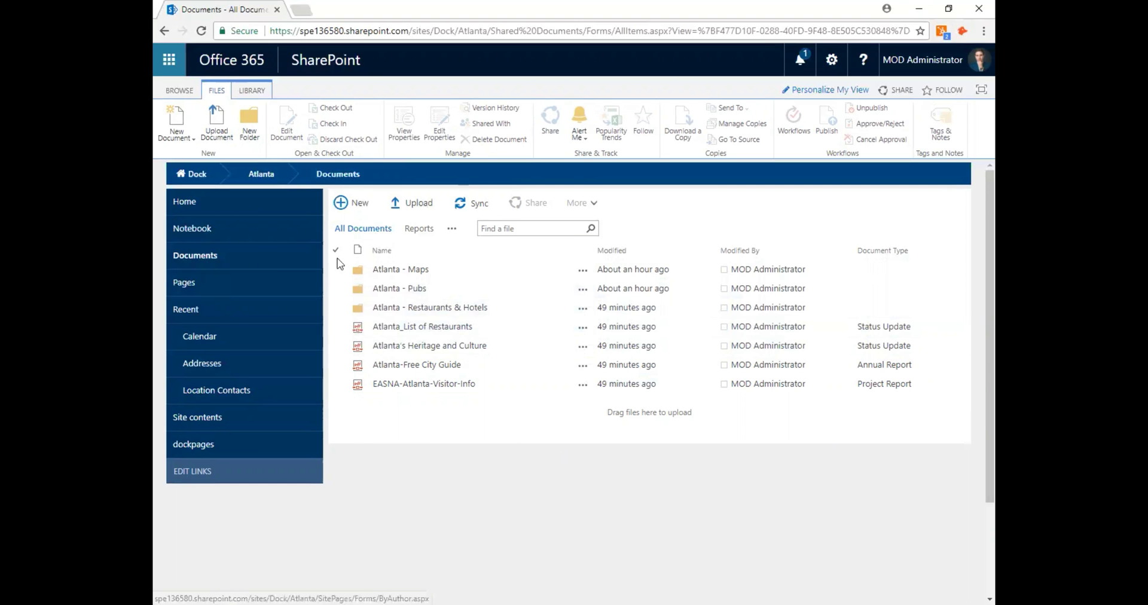
left_click(335, 288)
left_click(882, 327)
left_click(867, 384)
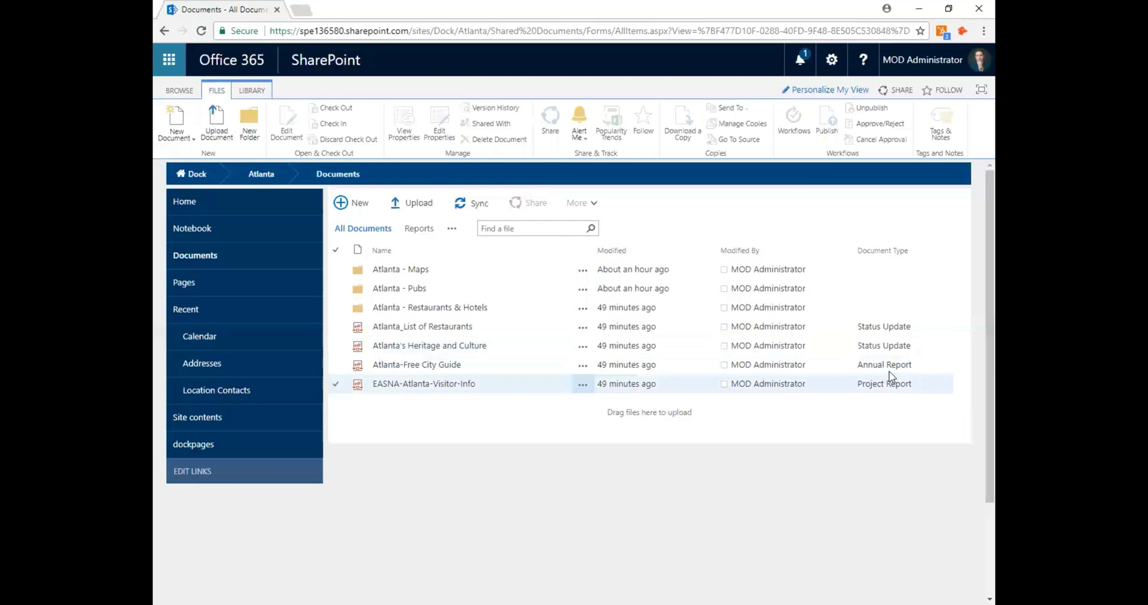
left_click(920, 343)
left_click(921, 328)
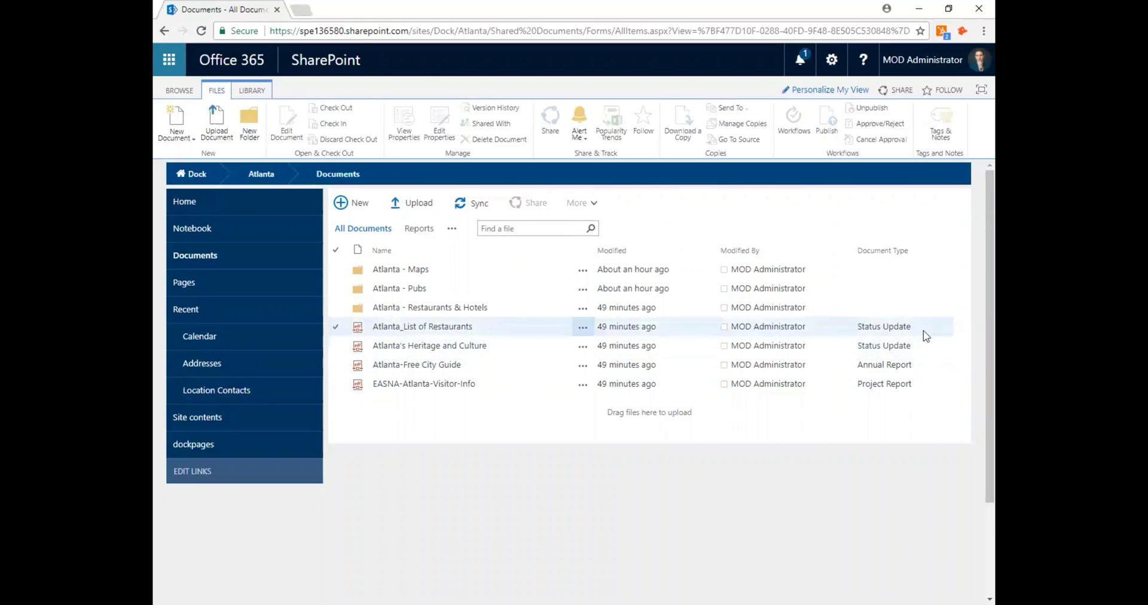
left_click(853, 362)
left_click(945, 383)
left_click(867, 364)
left_click(882, 386)
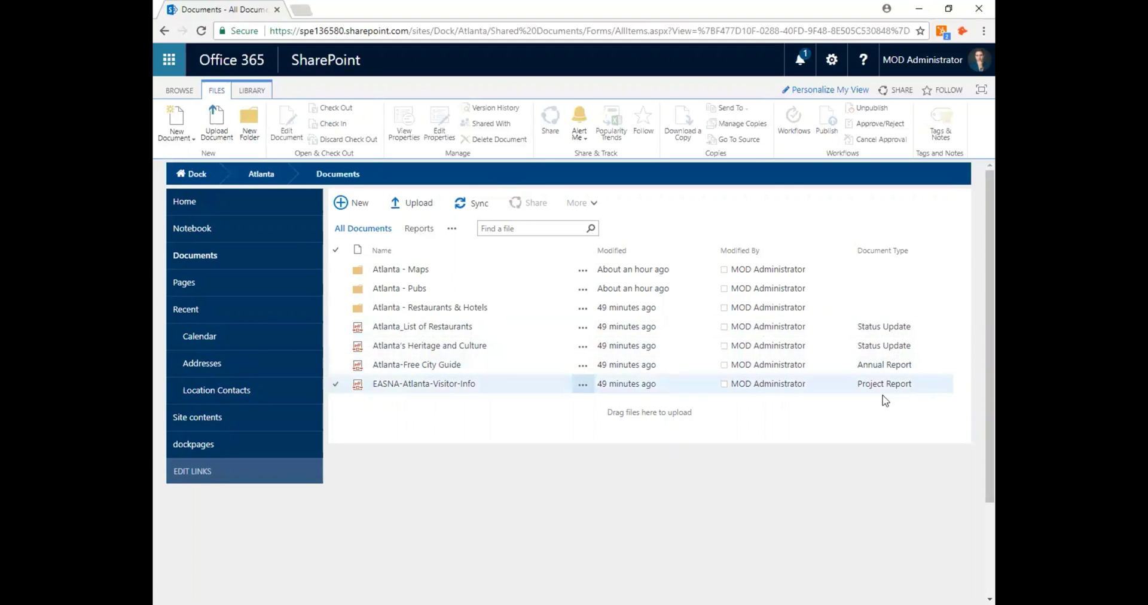
left_click(921, 396)
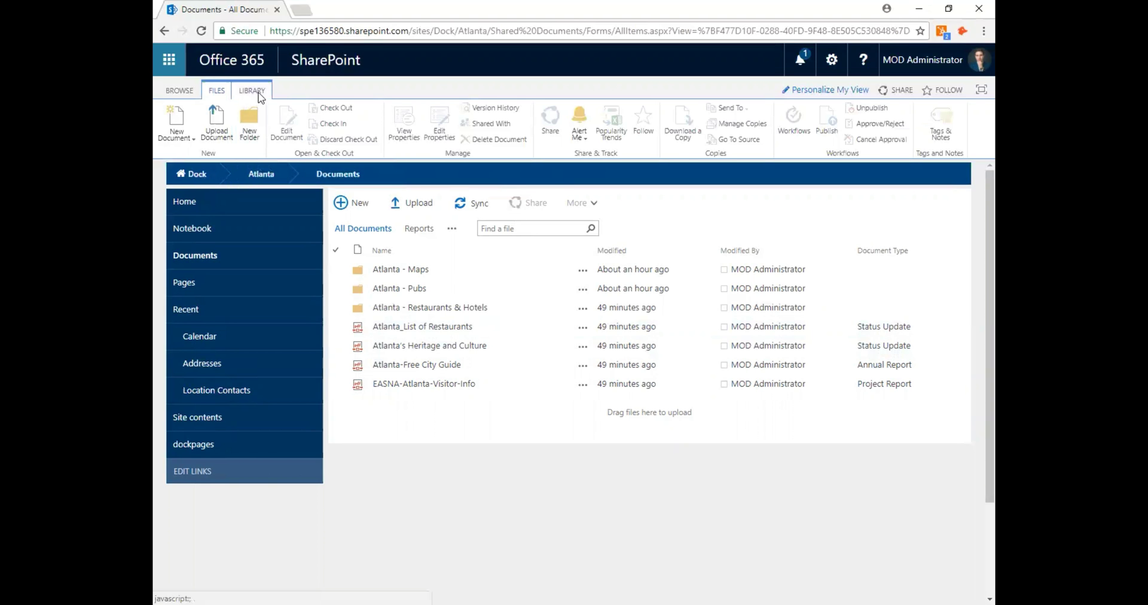
left_click(418, 307)
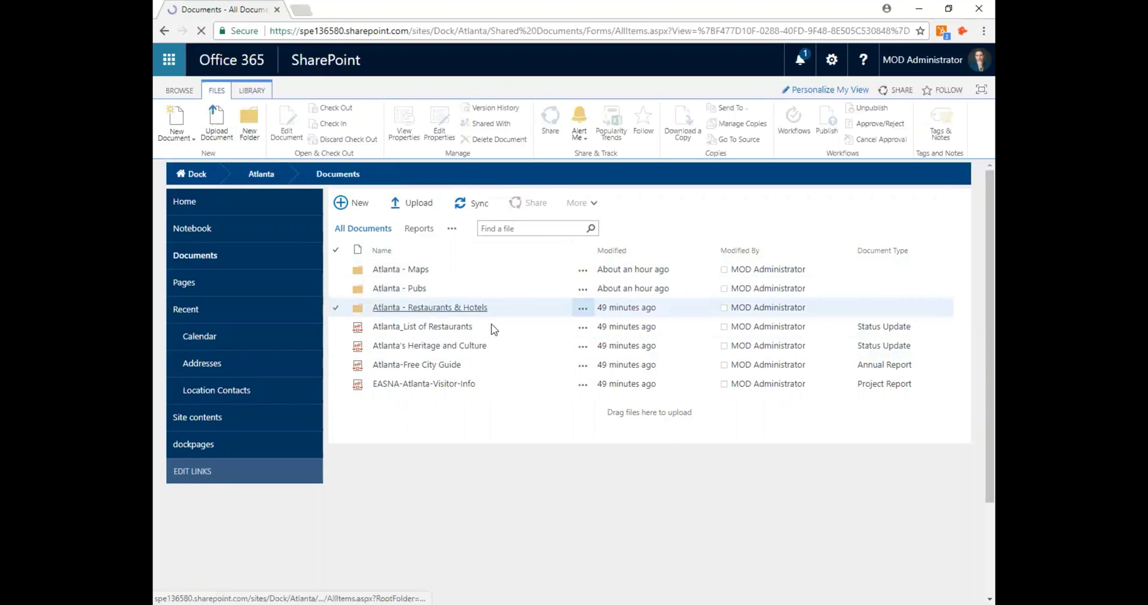
left_click(493, 328)
left_click(398, 290)
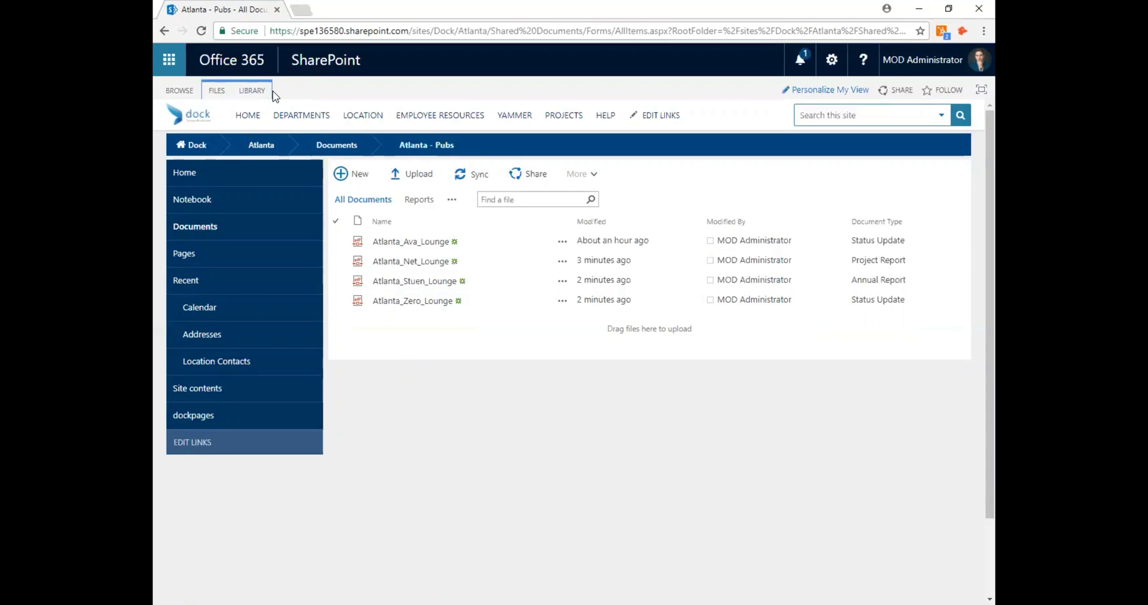
left_click(337, 144)
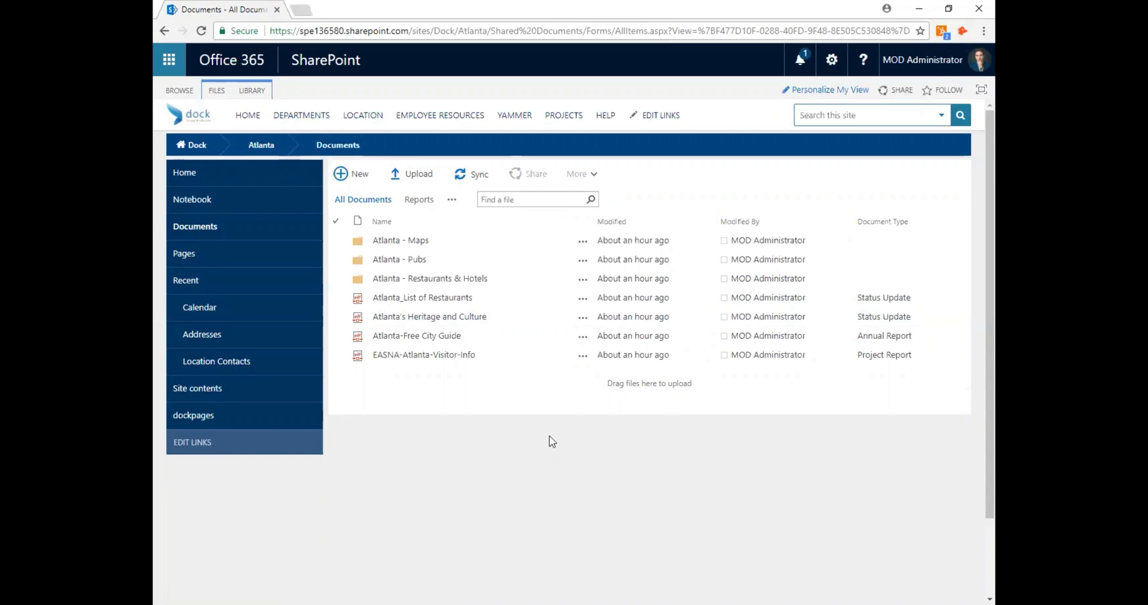
Show details for the Maps and Pubs folders and open the Pubs folder's more-actions menu.
left_click(583, 242)
left_click(581, 262)
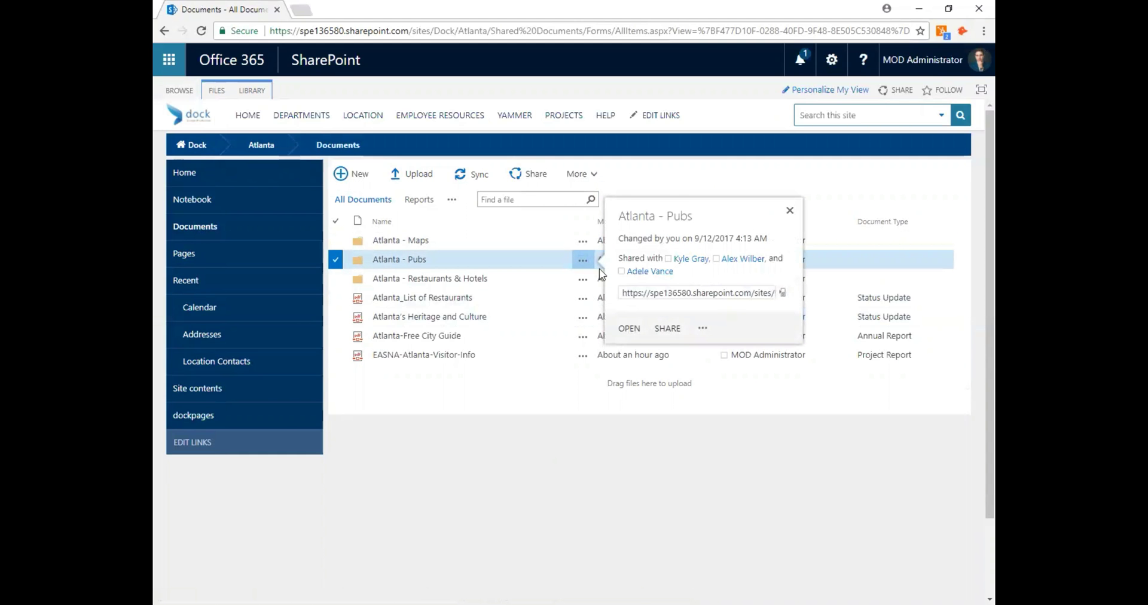
left_click(702, 328)
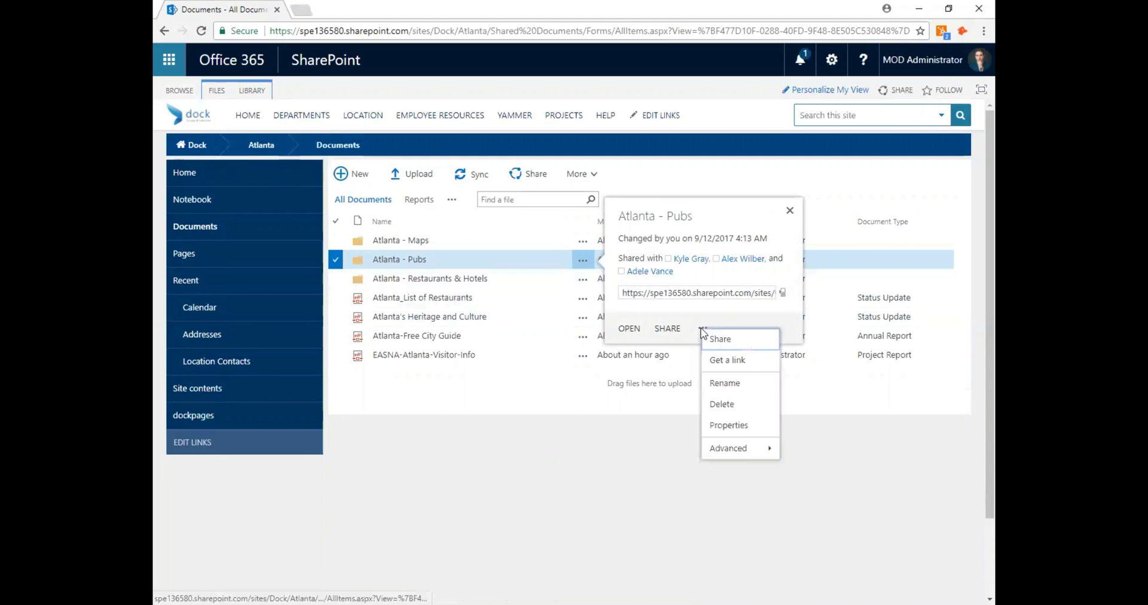
Open who the Pubs folder is shared with, then its advanced permission settings.
mouse_move(746, 451)
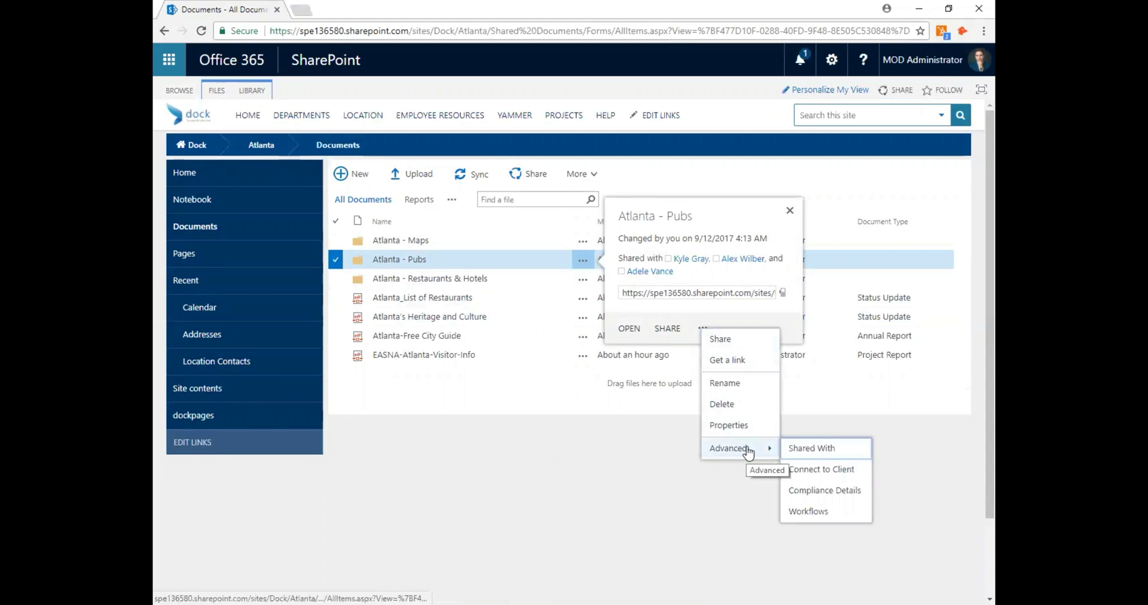
left_click(727, 357)
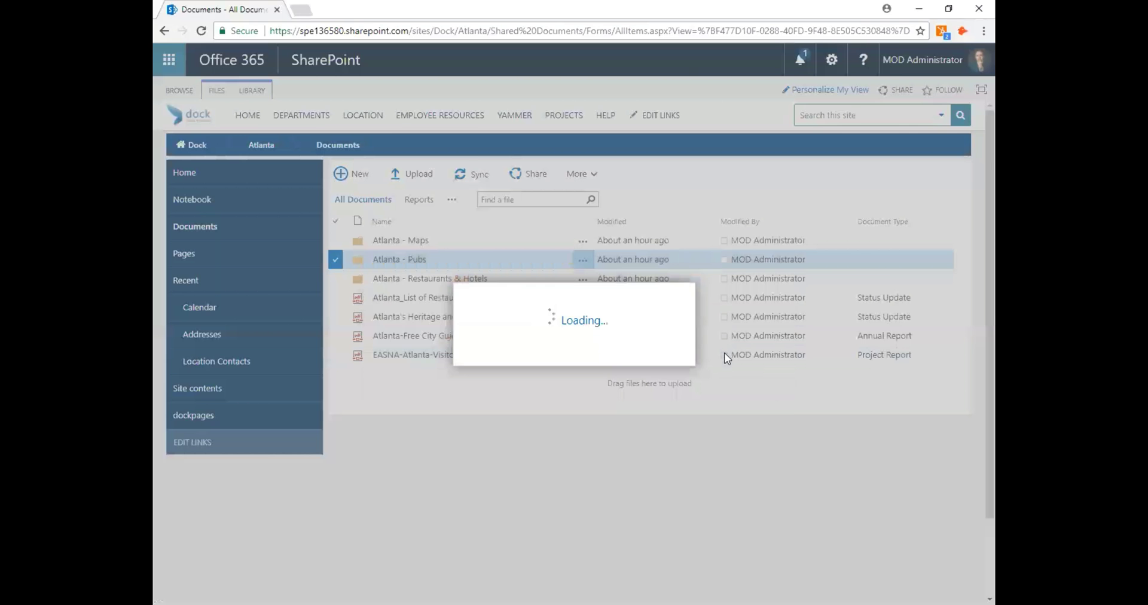
left_click(418, 302)
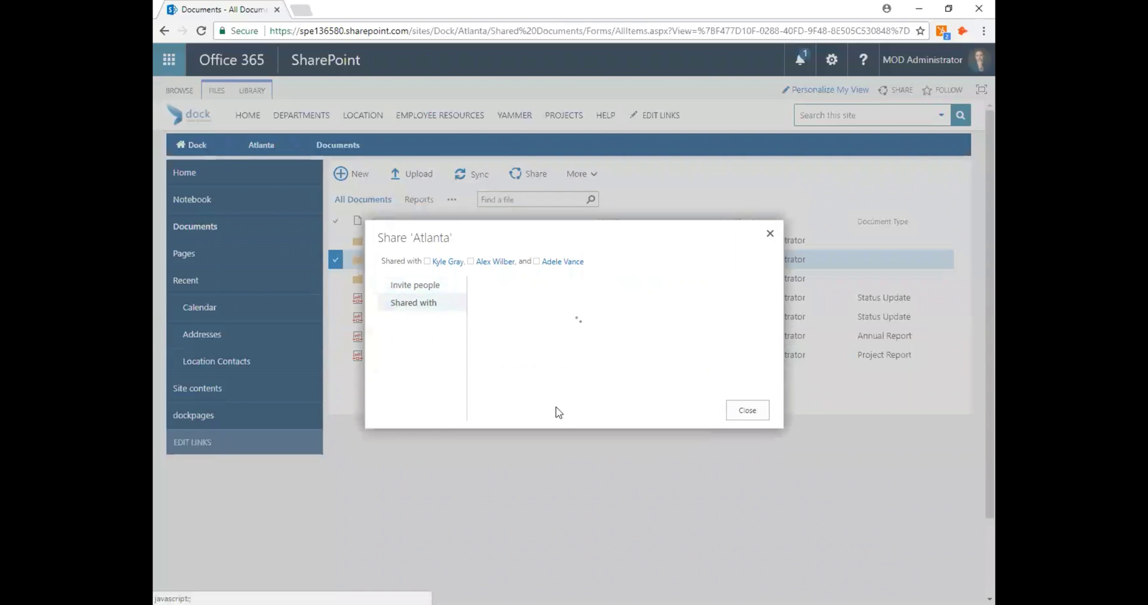
left_click(592, 395)
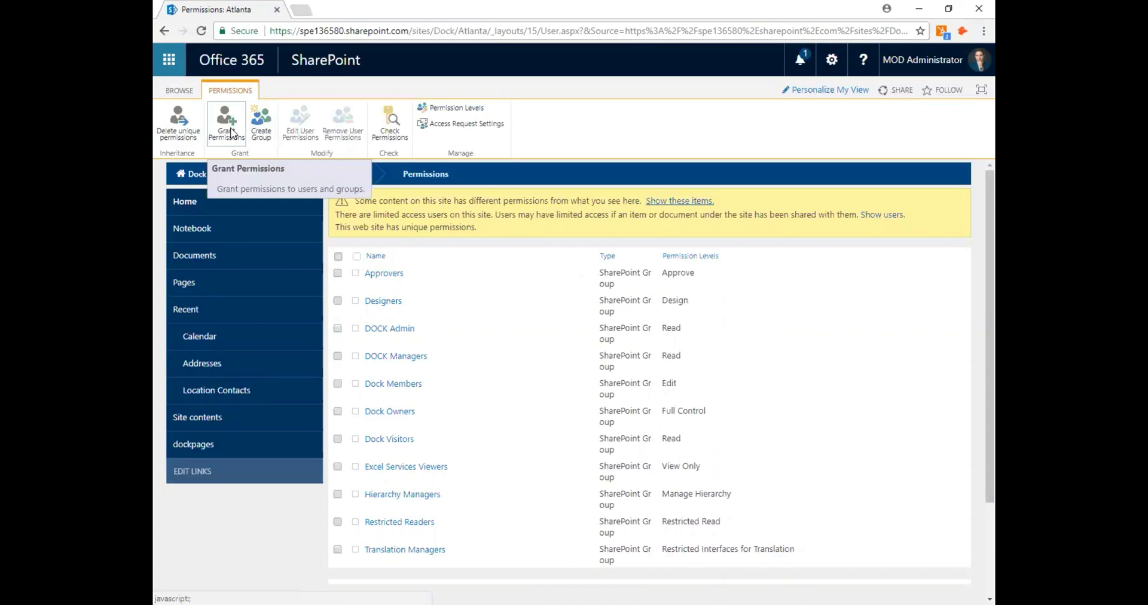
Scroll through the site's permission groups, then go back to the Atlanta Documents library.
scroll(510, 320, "down", 2)
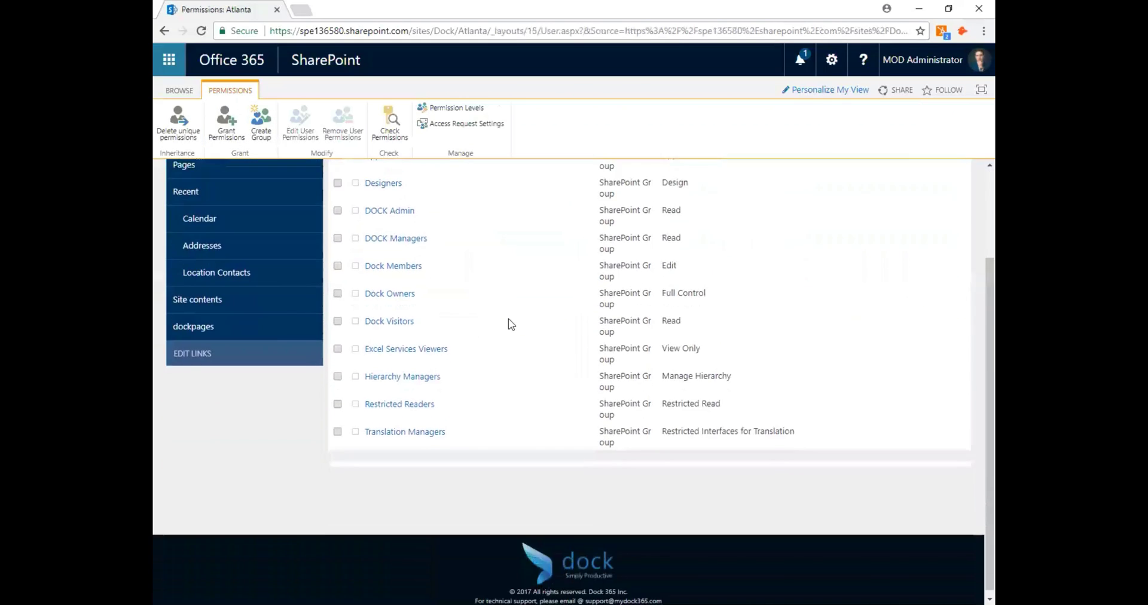
scroll(495, 320, "up", 2)
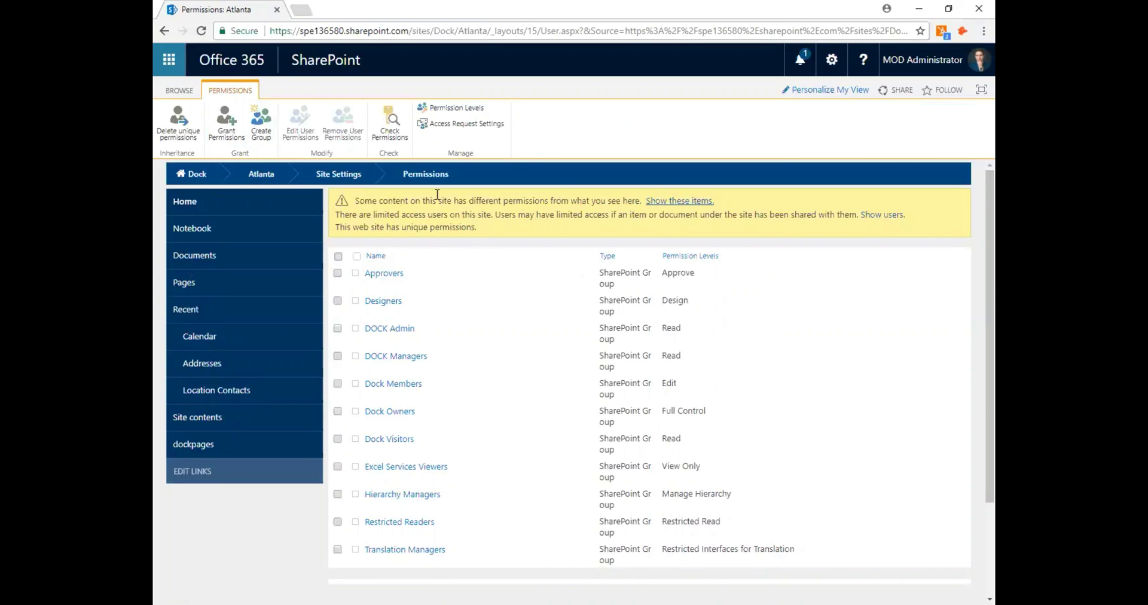
left_click(165, 32)
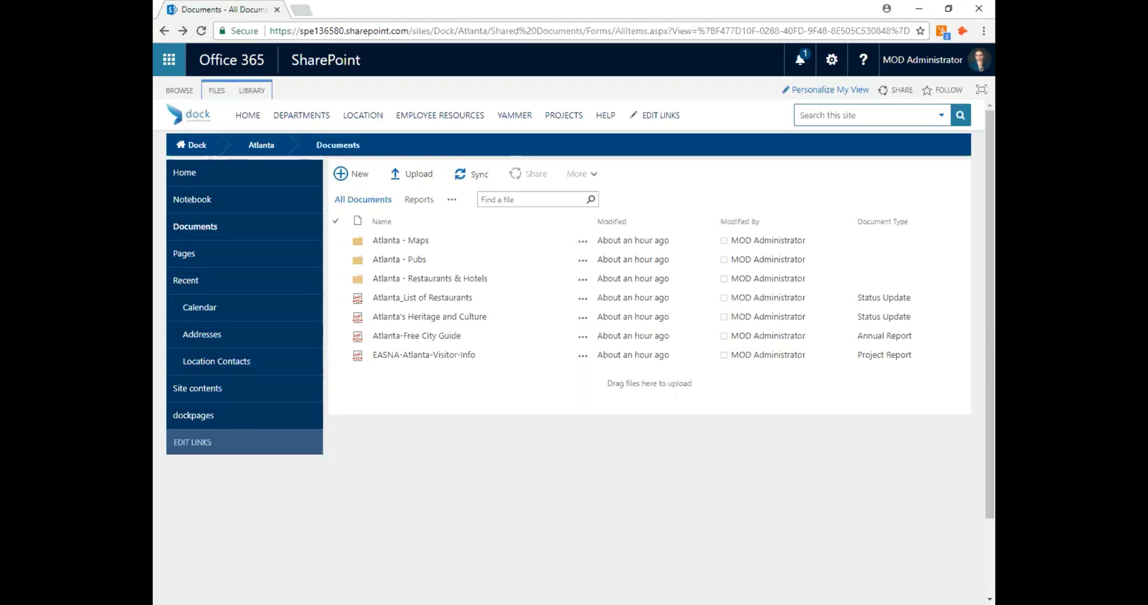
Start a new view for the Atlanta Documents library from the Library ribbon's Create View.
left_click(253, 91)
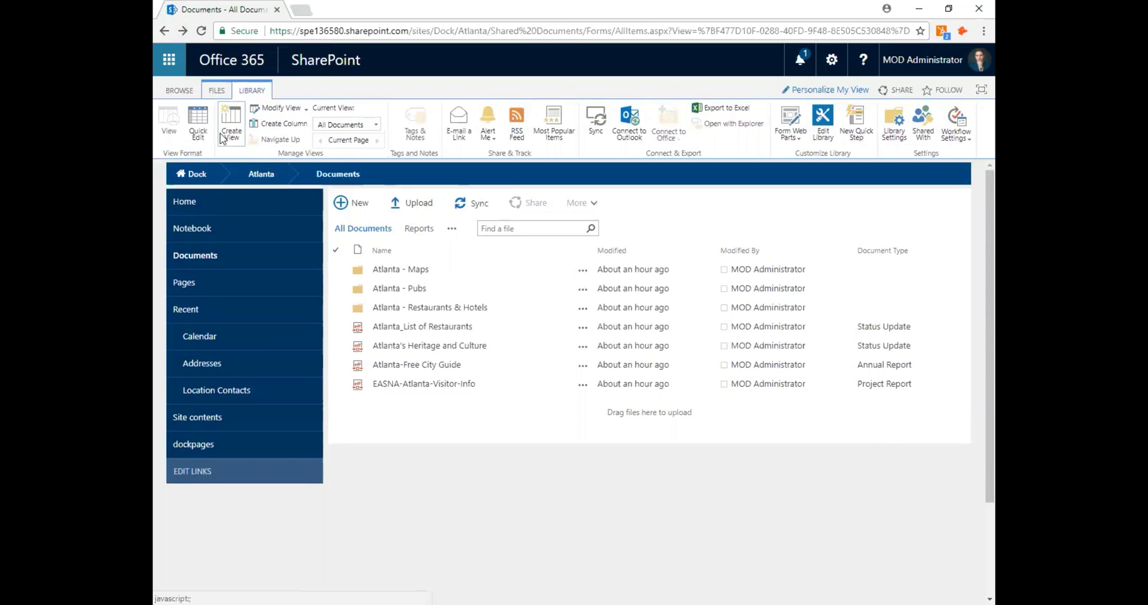
left_click(238, 138)
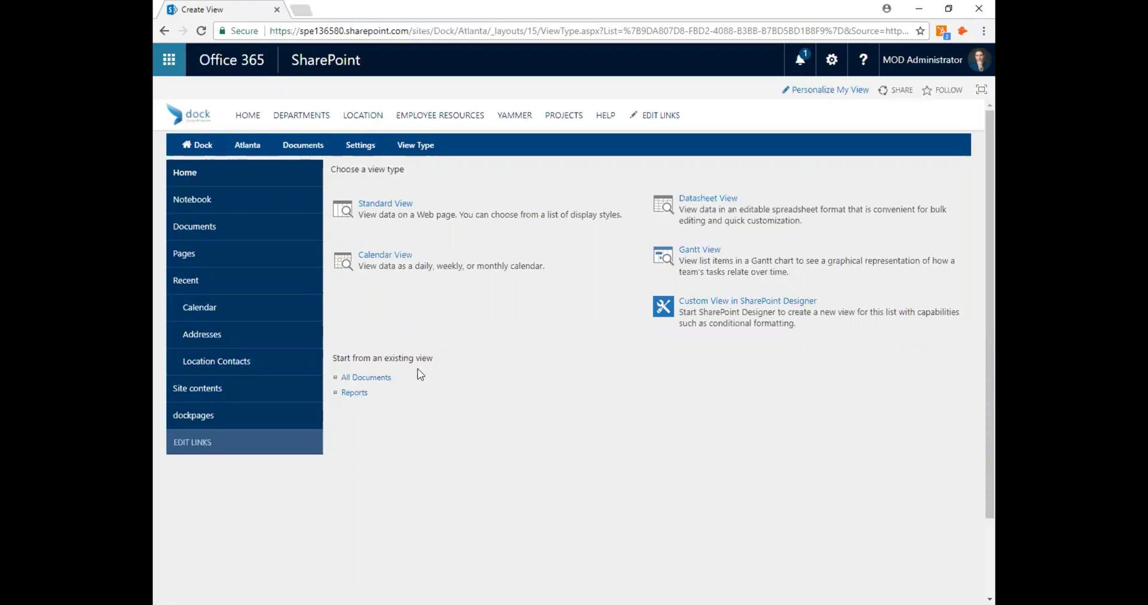
Base the new view on All Documents and name it 'Reports'.
left_click(386, 378)
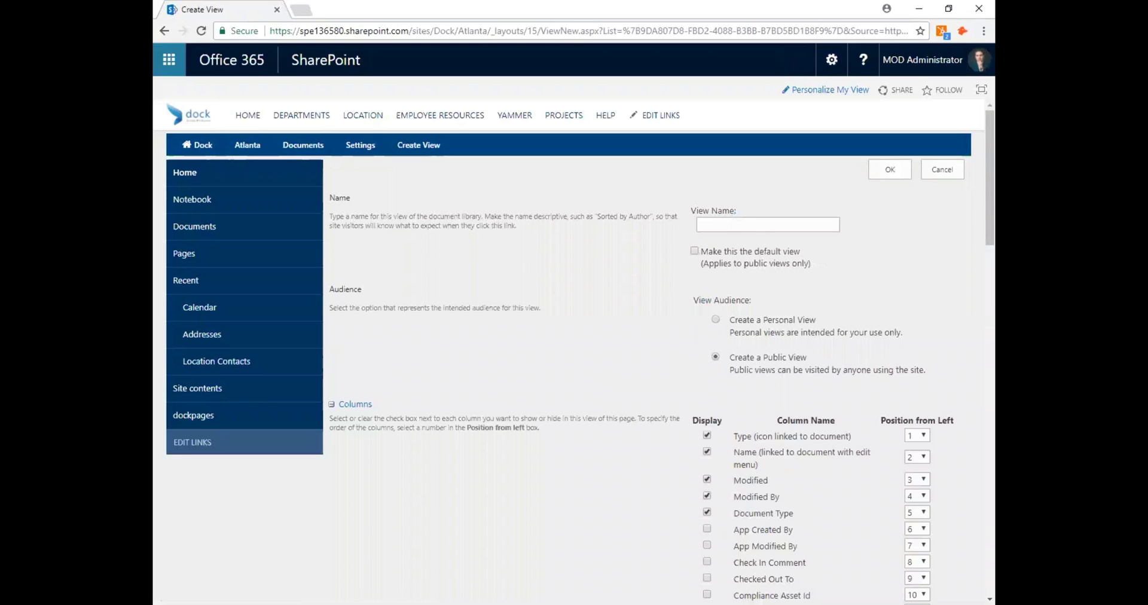
left_click(712, 227)
type("Reports")
scroll(704, 353, "down", 1)
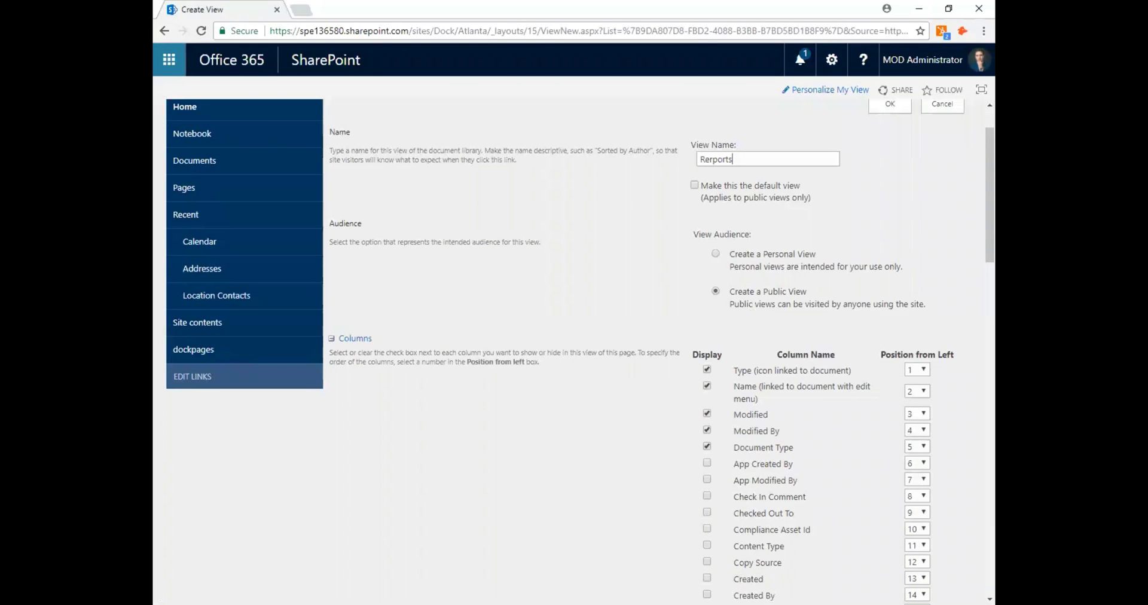
key("ctrl+a")
key("BackSpace")
type("Reports")
left_click(583, 215)
scroll(975, 180, "down", 3)
scroll(975, 226, "down", 8)
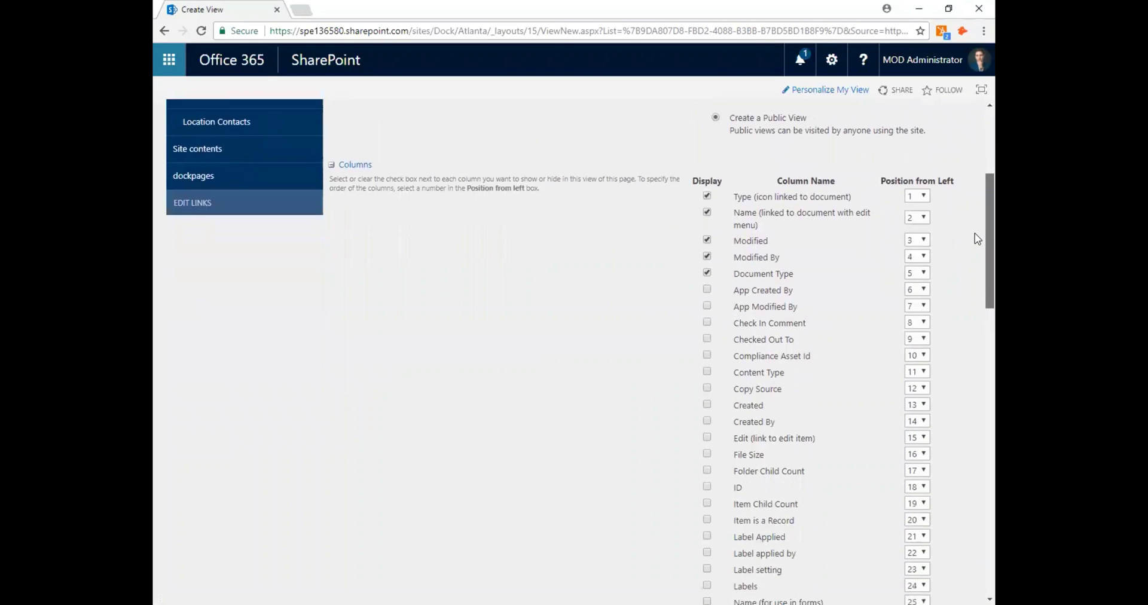
scroll(975, 358, "down", 8)
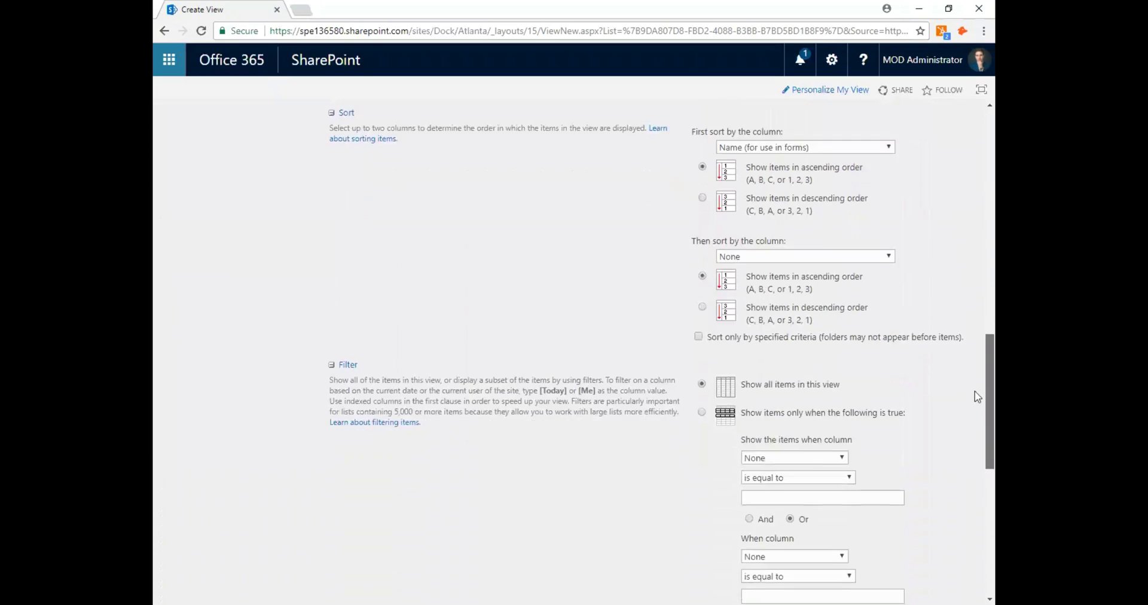
Group the view by Document Type.
left_click(368, 414)
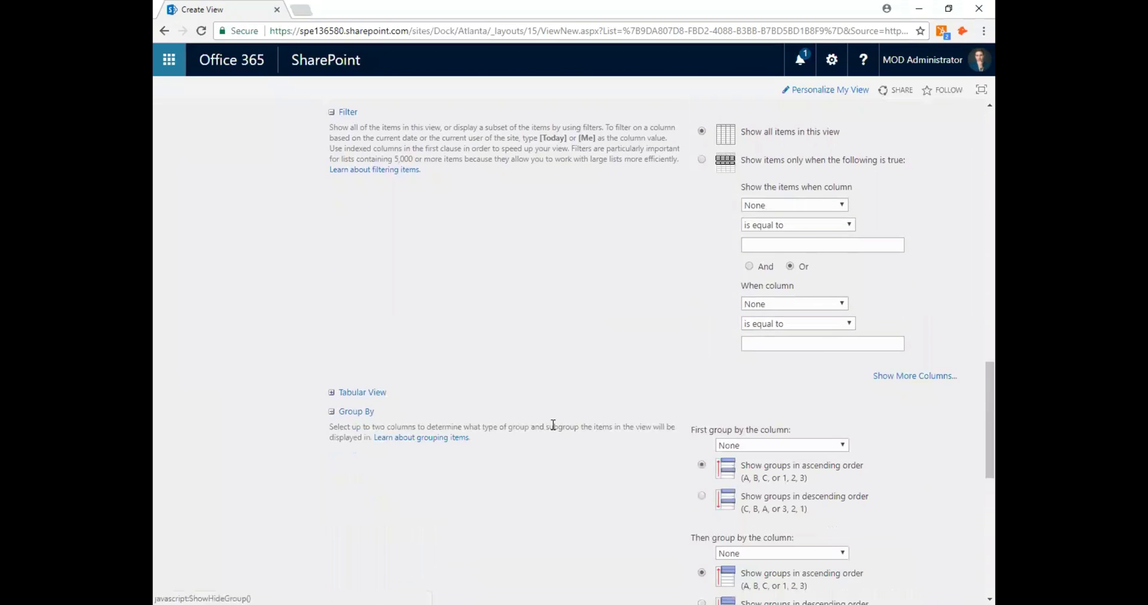
scroll(634, 354, "down", 3)
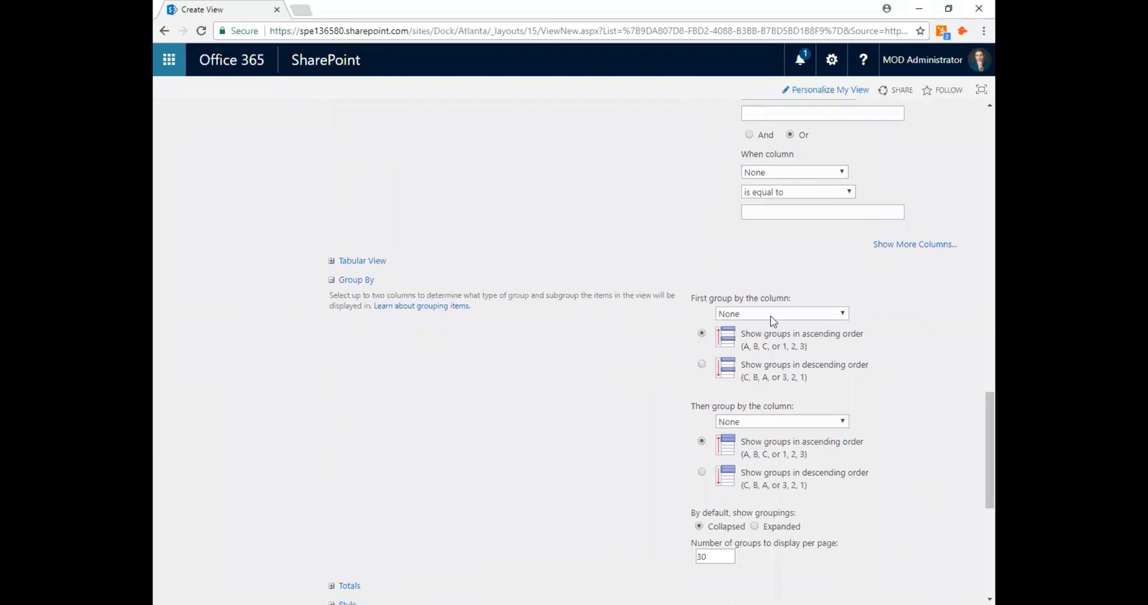
left_click(774, 321)
key("d")
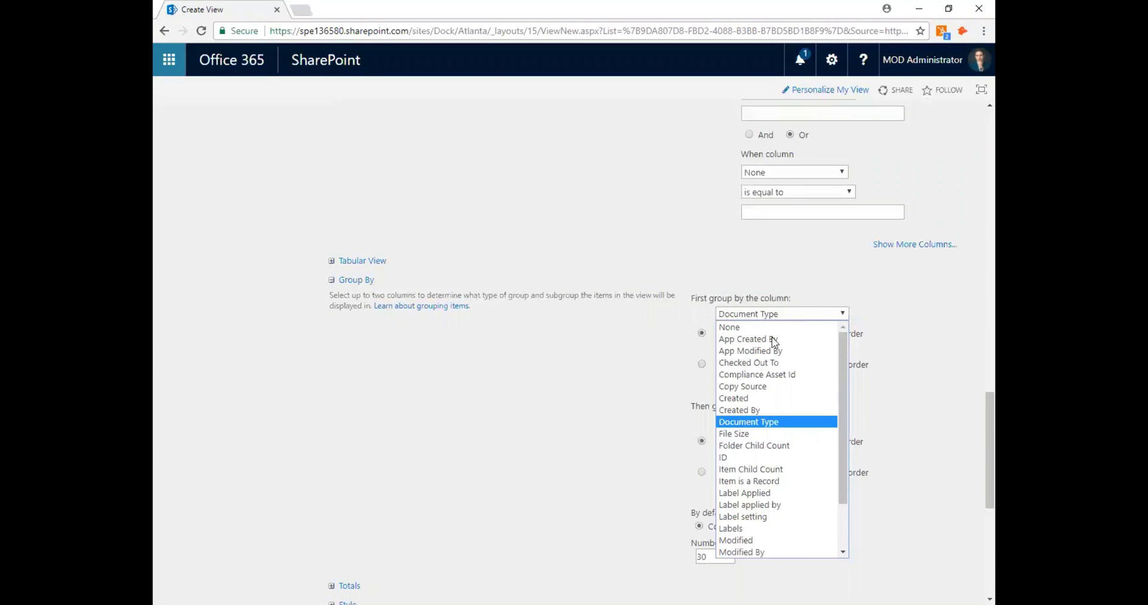
left_click(777, 422)
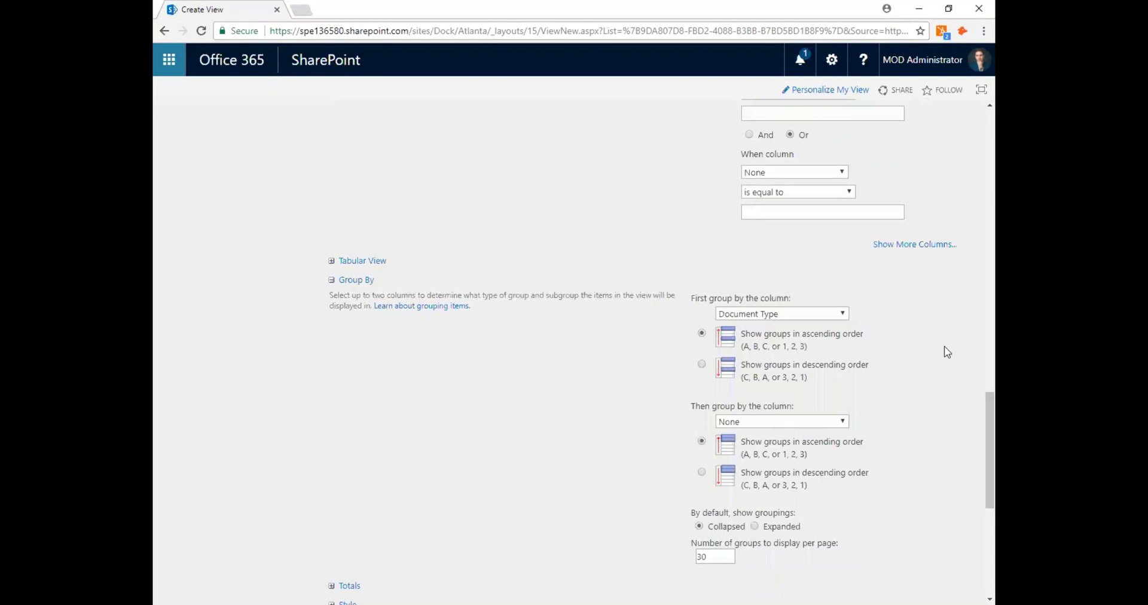
Show all items without folders and save the new view.
scroll(933, 356, "down", 1)
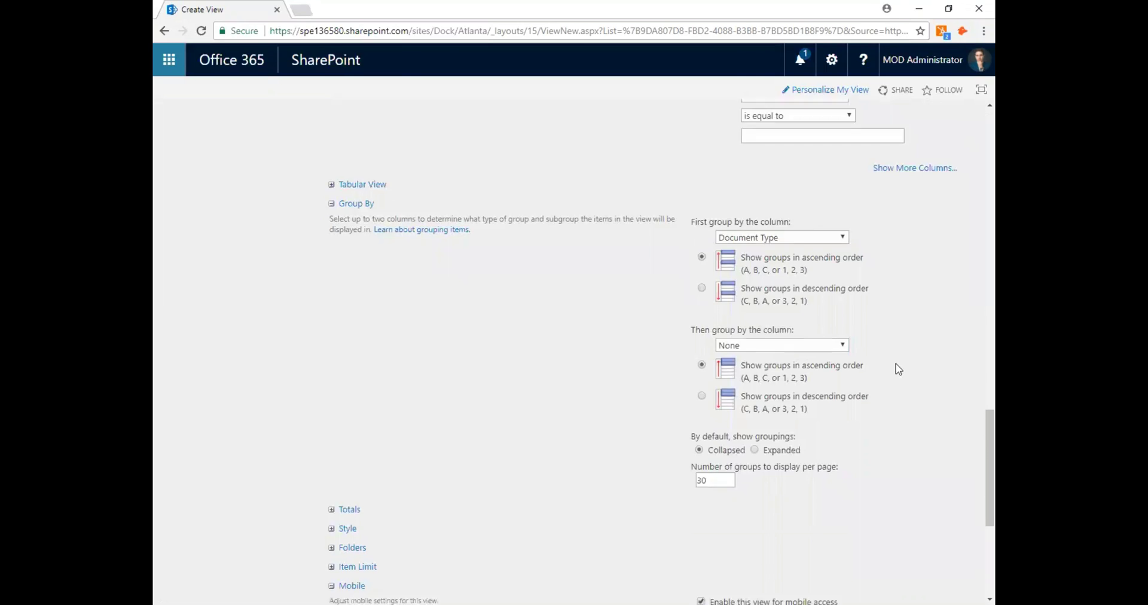
scroll(898, 370, "down", 3)
left_click(353, 361)
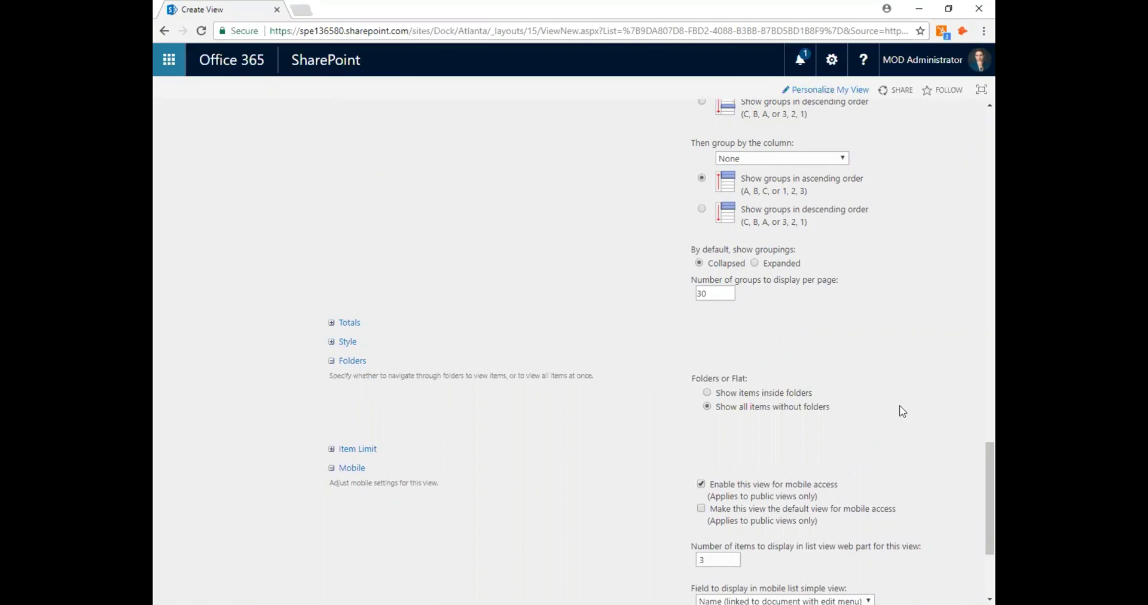
scroll(905, 424, "down", 3)
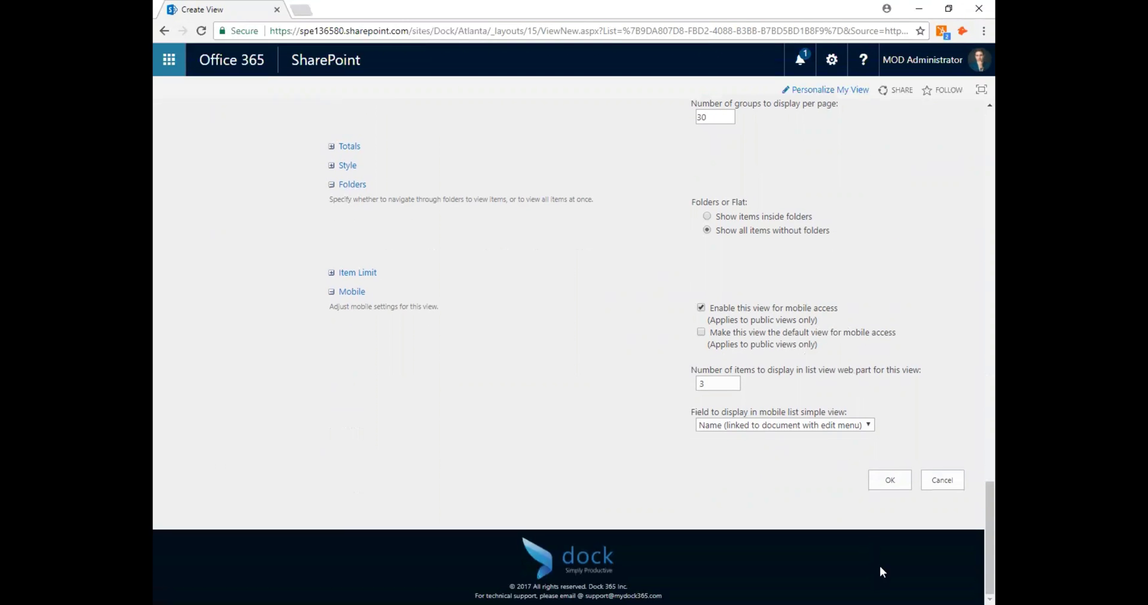
left_click(886, 484)
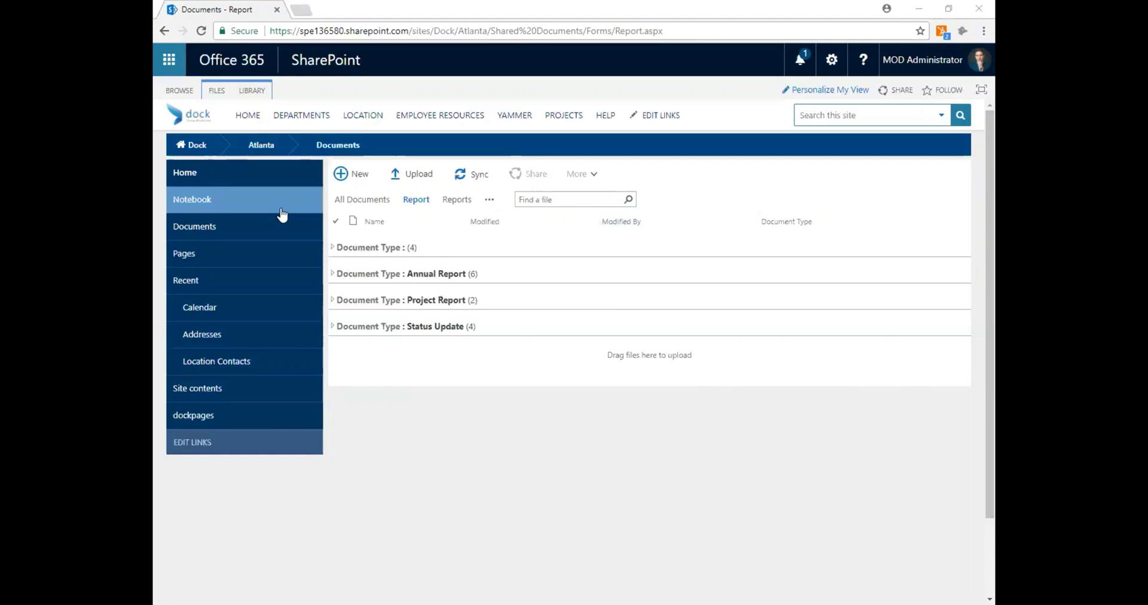
Switch the Documents library back to the All Documents view.
left_click(383, 205)
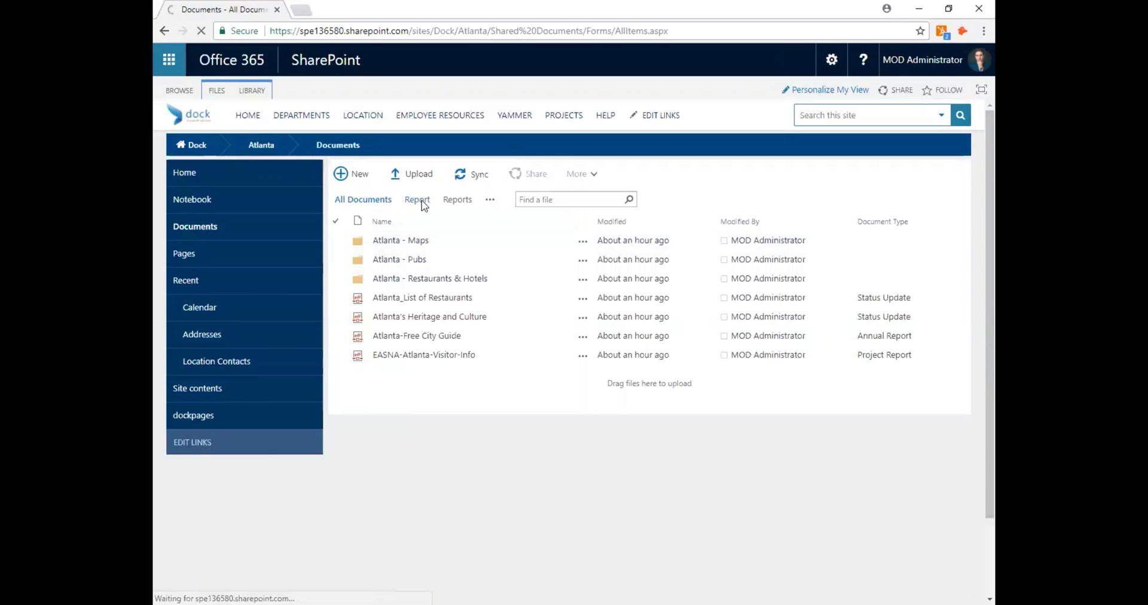
Open the Report view and expand the Annual Report, Project Report and Status Update groups.
left_click(421, 201)
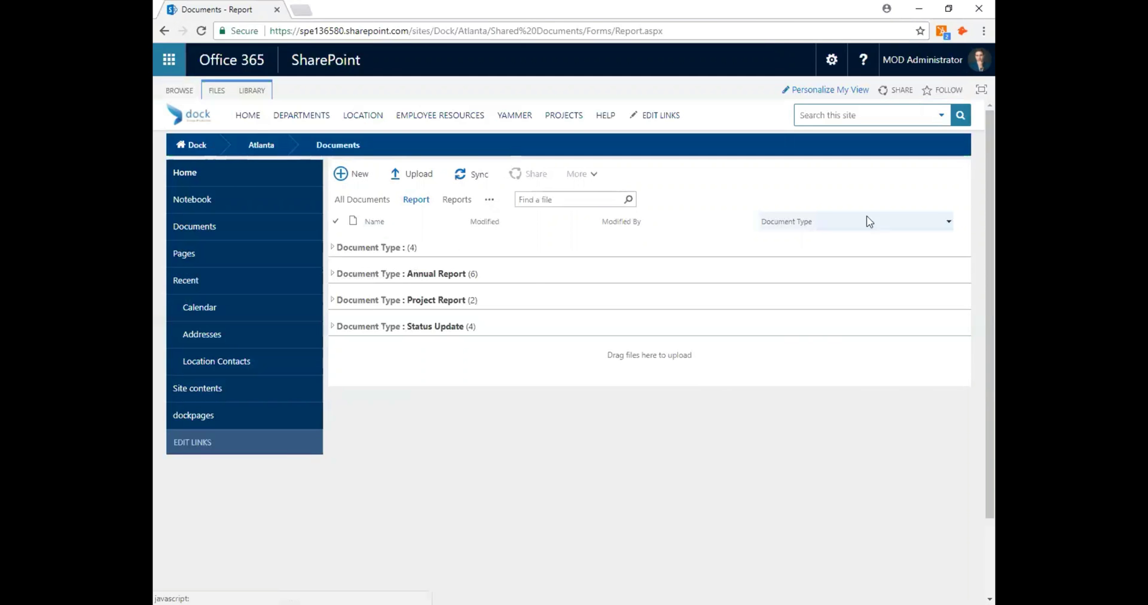
left_click(333, 273)
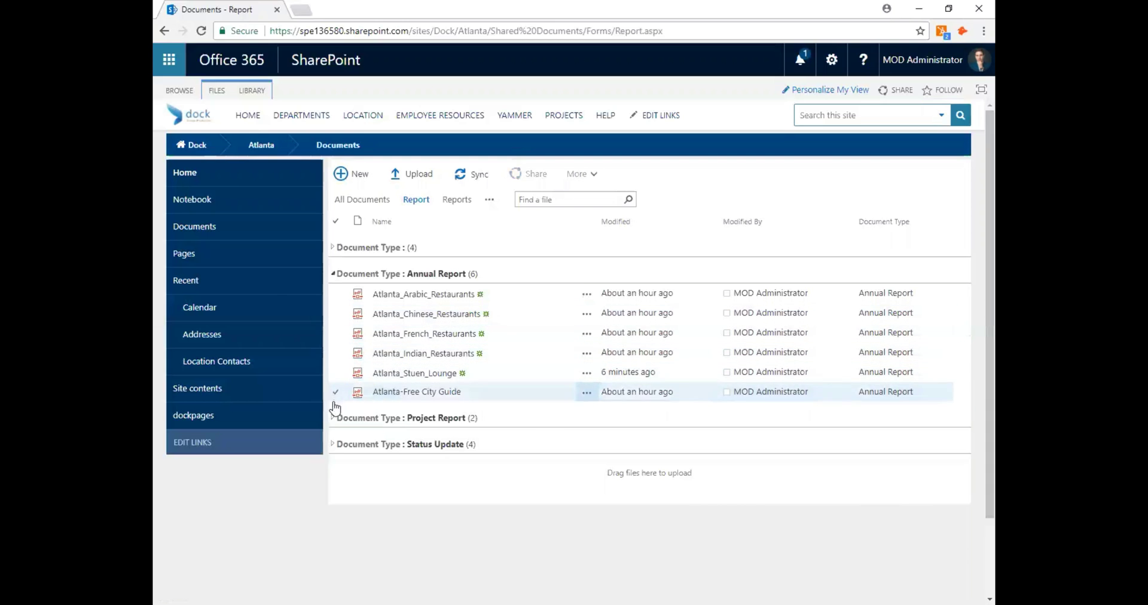
left_click(333, 419)
left_click(332, 483)
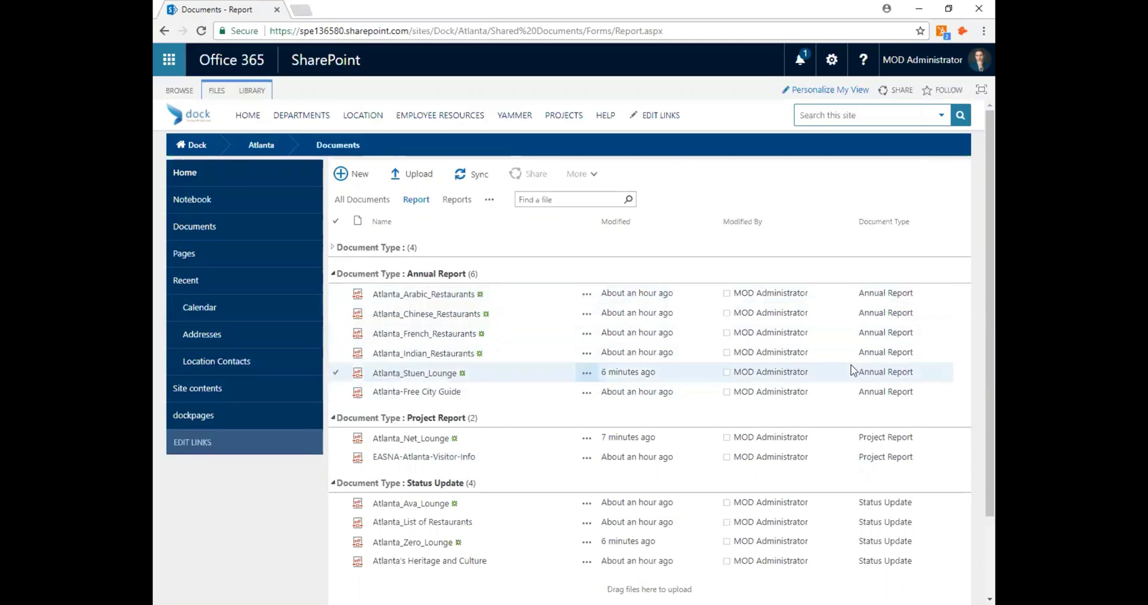
Collapse the Annual Report, Project Report and Status Update groups again.
left_click(333, 274)
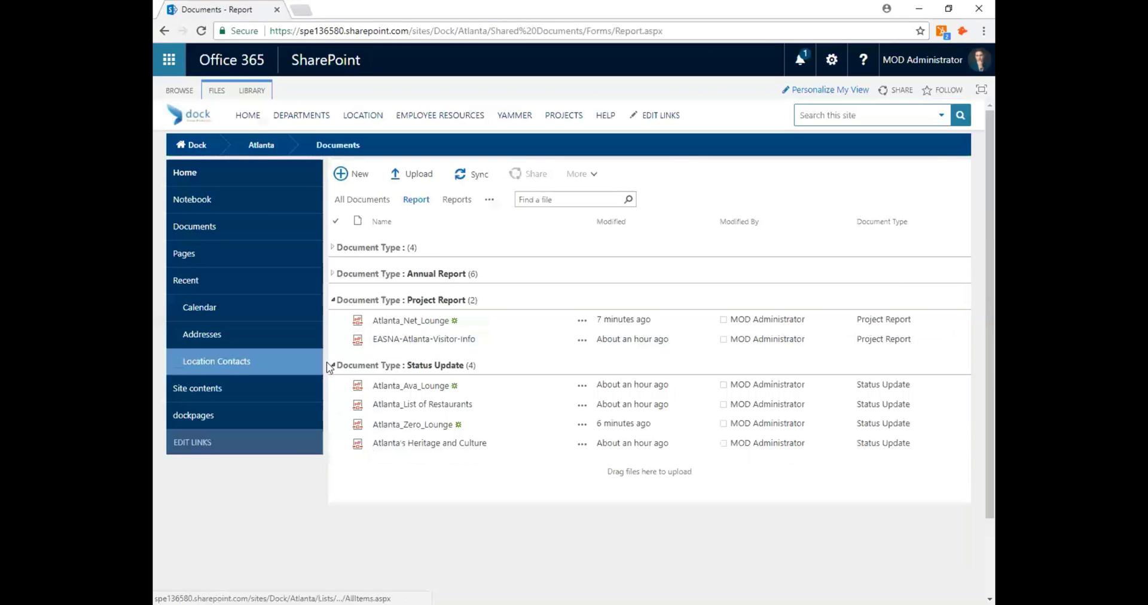
left_click(333, 300)
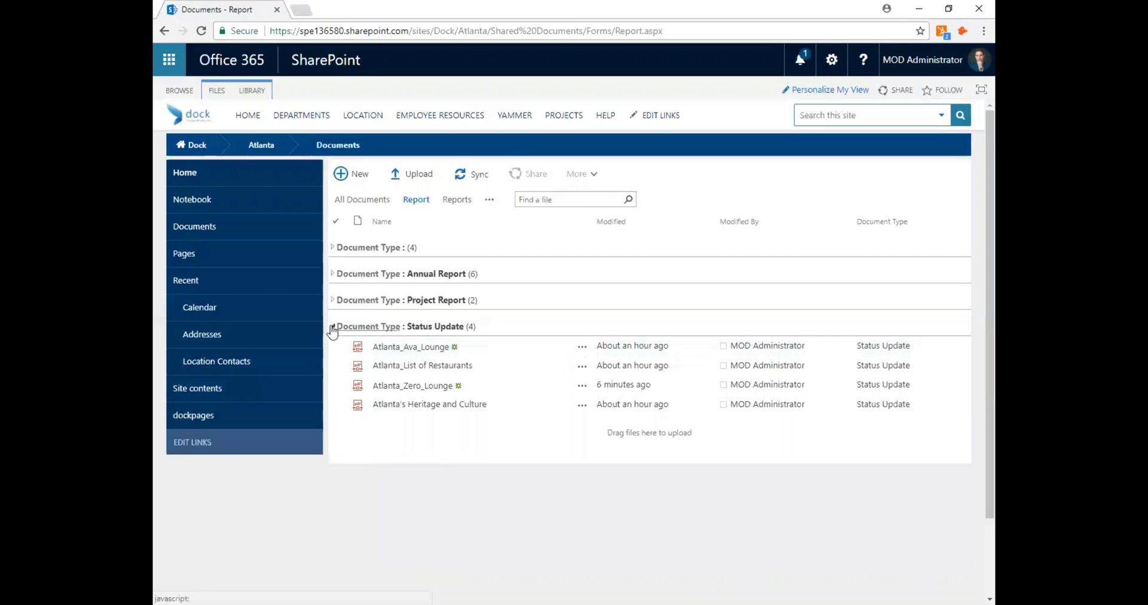
left_click(333, 327)
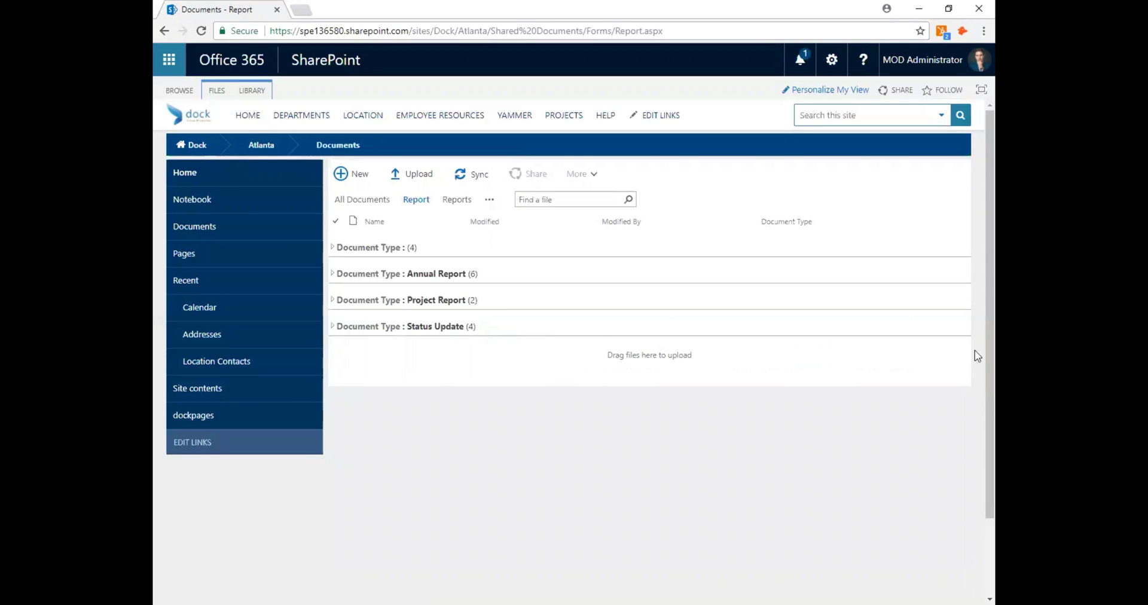